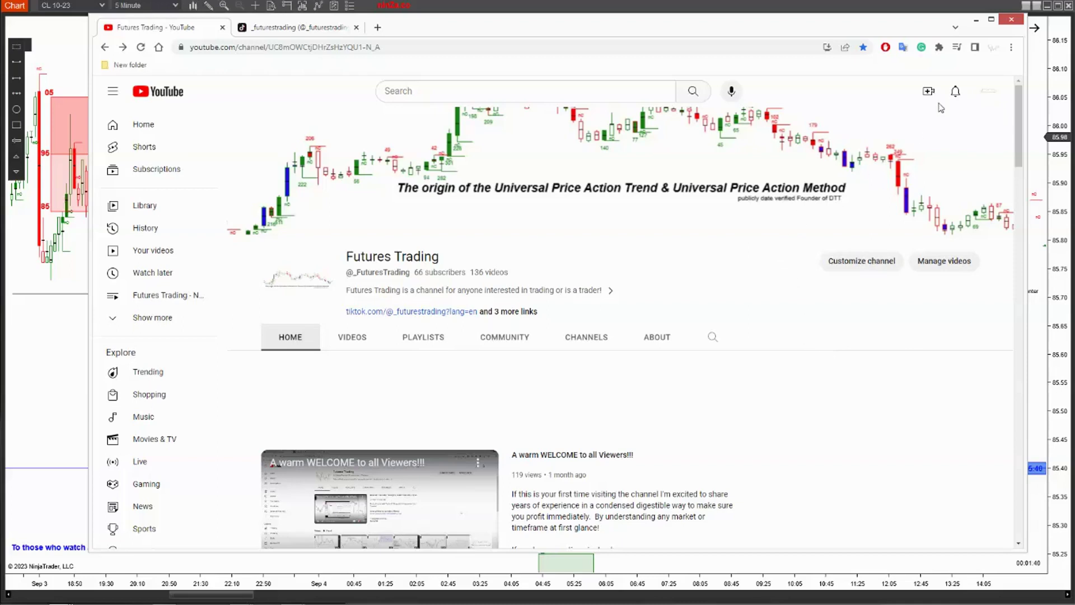
- Check the Futures Trading channel's notifications, then switch over to the TikTok profile
{"action": "left_click", "coordinate": [955, 93]}
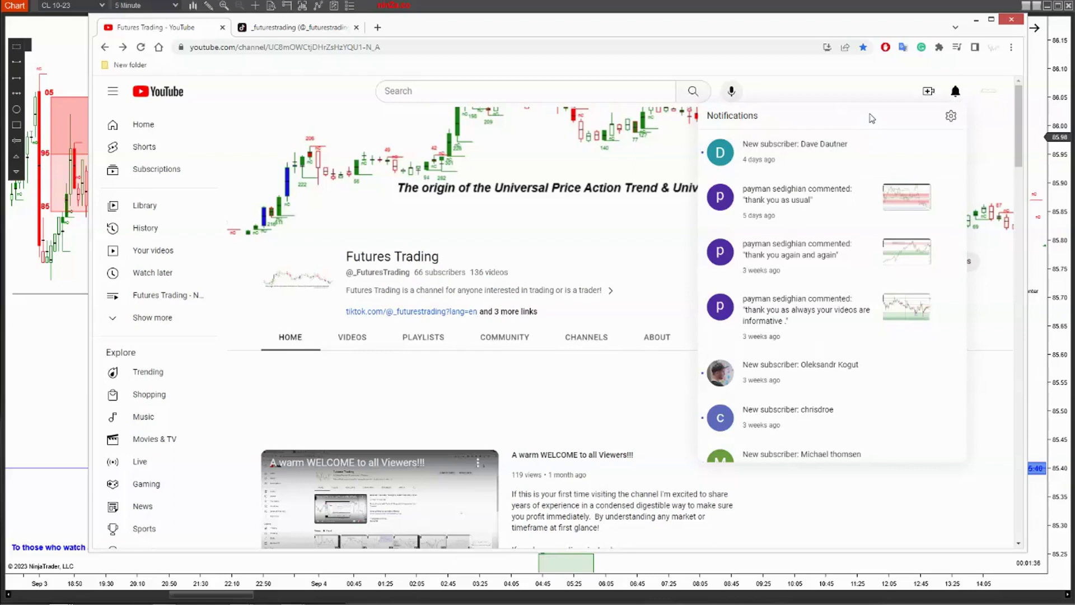
{"action": "left_click", "coordinate": [956, 95]}
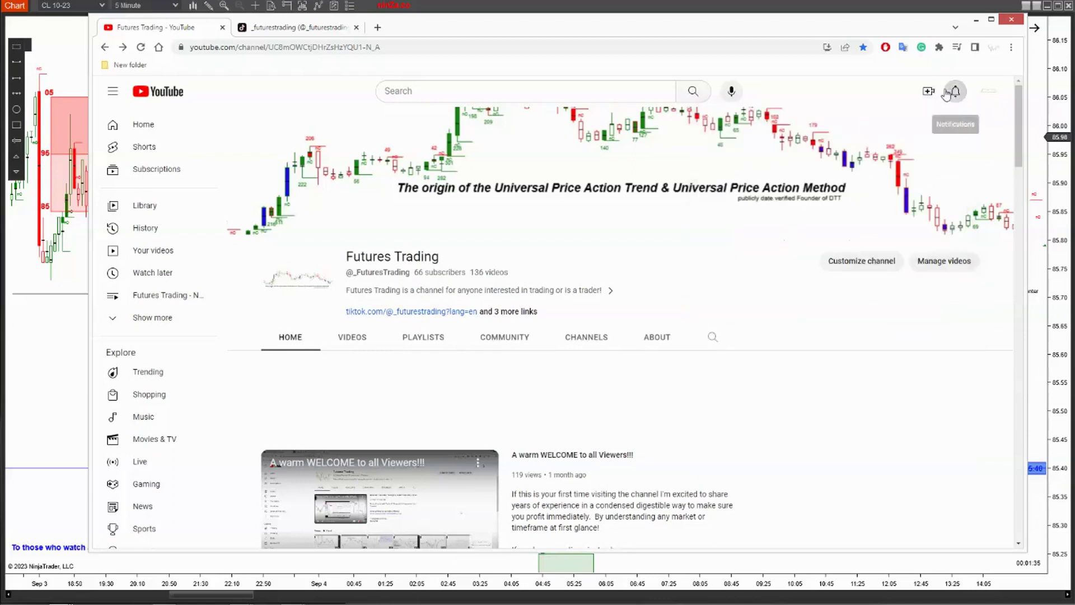
{"action": "left_click", "coordinate": [270, 30]}
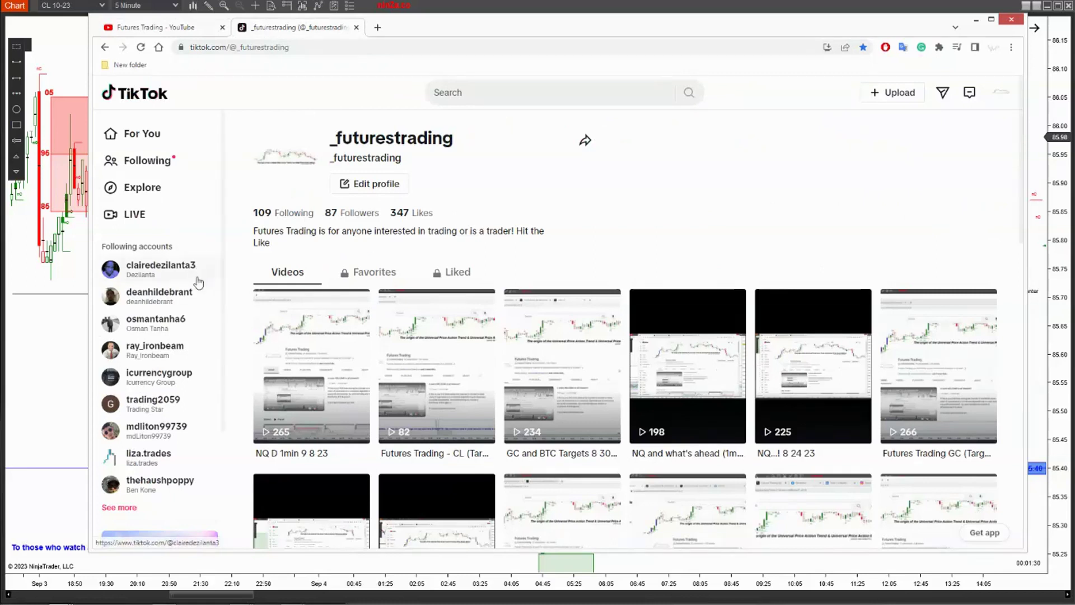
- In TikTok's All activity notifications, check which accounts liked the two notified videos
{"action": "left_click", "coordinate": [968, 94]}
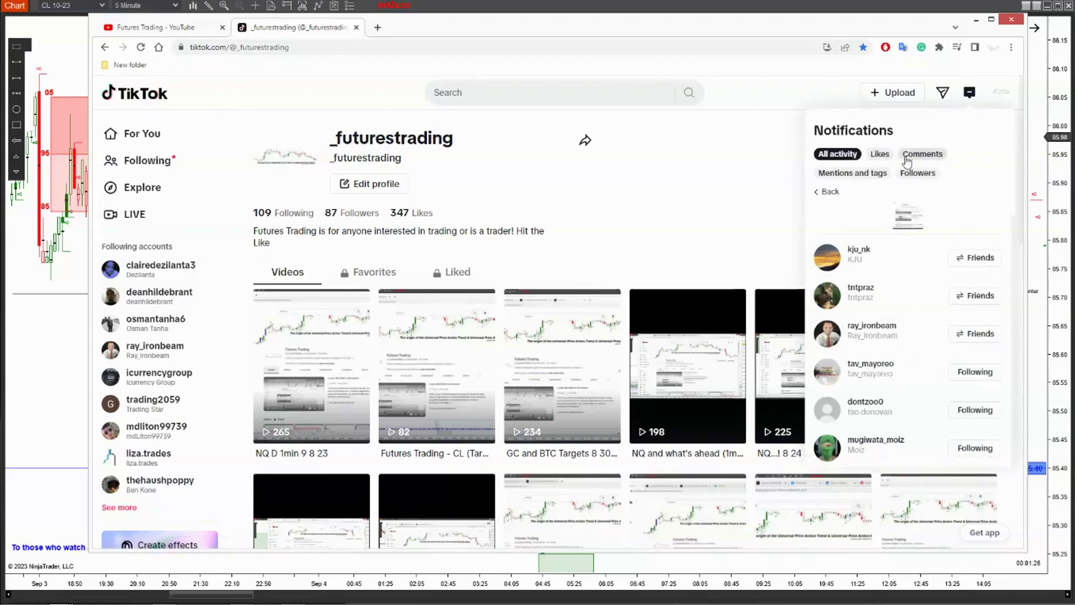
{"action": "scroll", "coordinate": [908, 162], "scroll_direction": "down", "scroll_amount": 1}
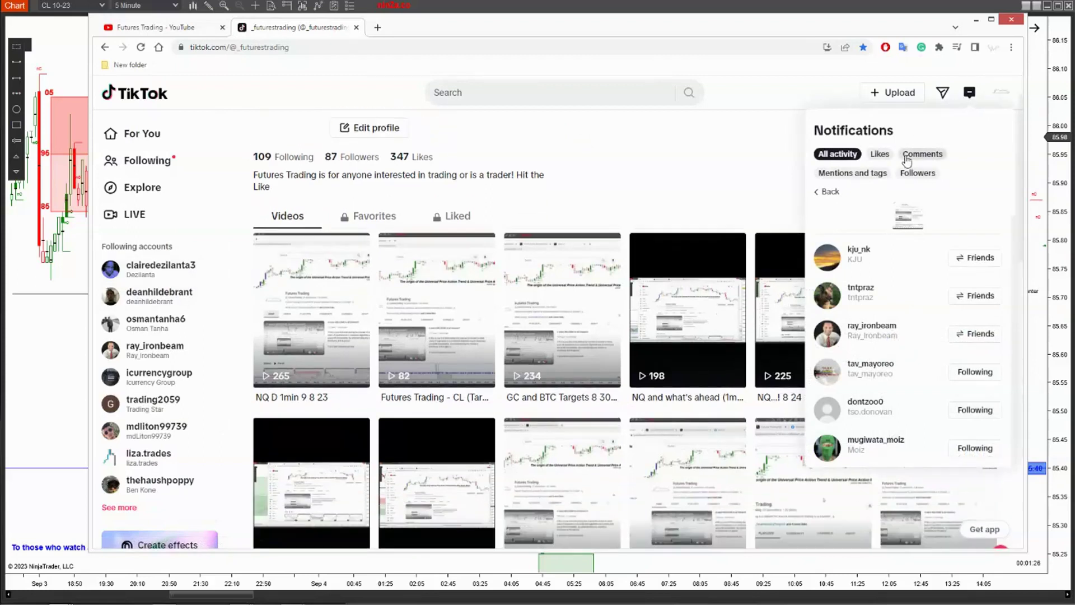
{"action": "left_click", "coordinate": [849, 156]}
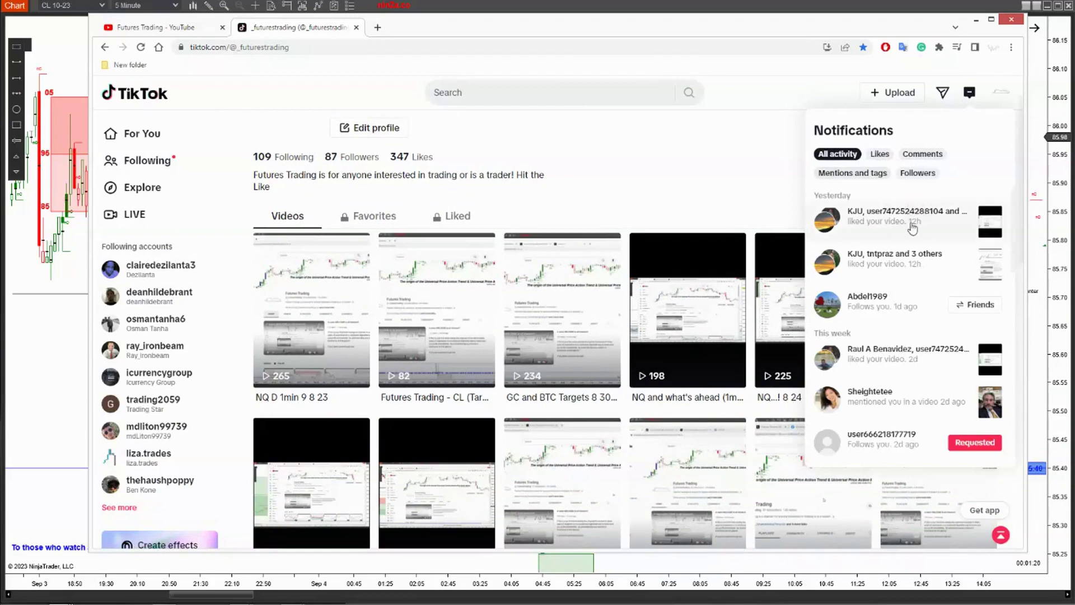
{"action": "left_click", "coordinate": [890, 228]}
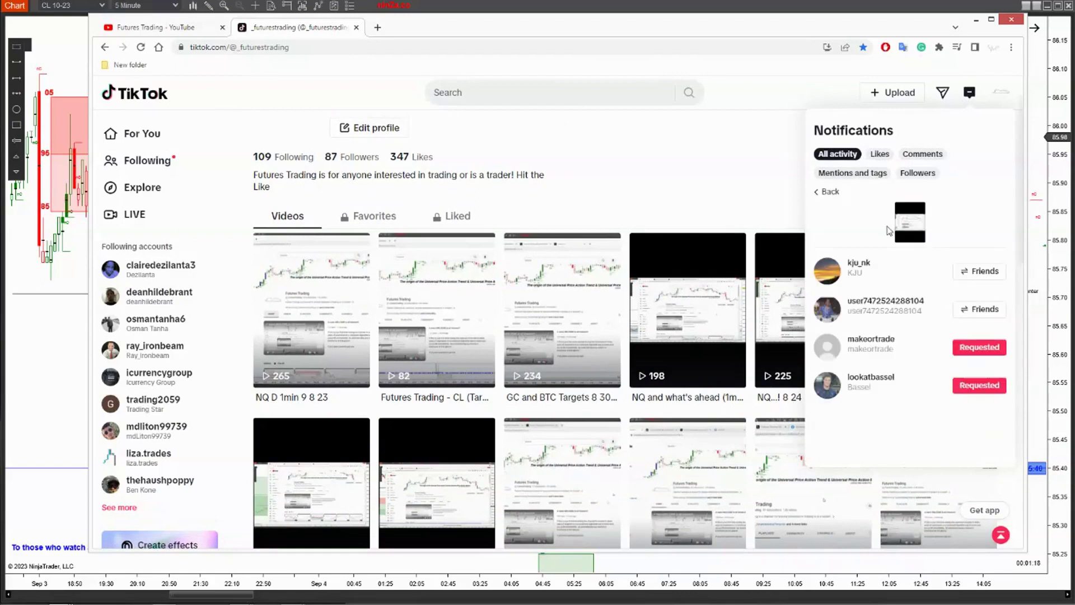
{"action": "left_click", "coordinate": [850, 155]}
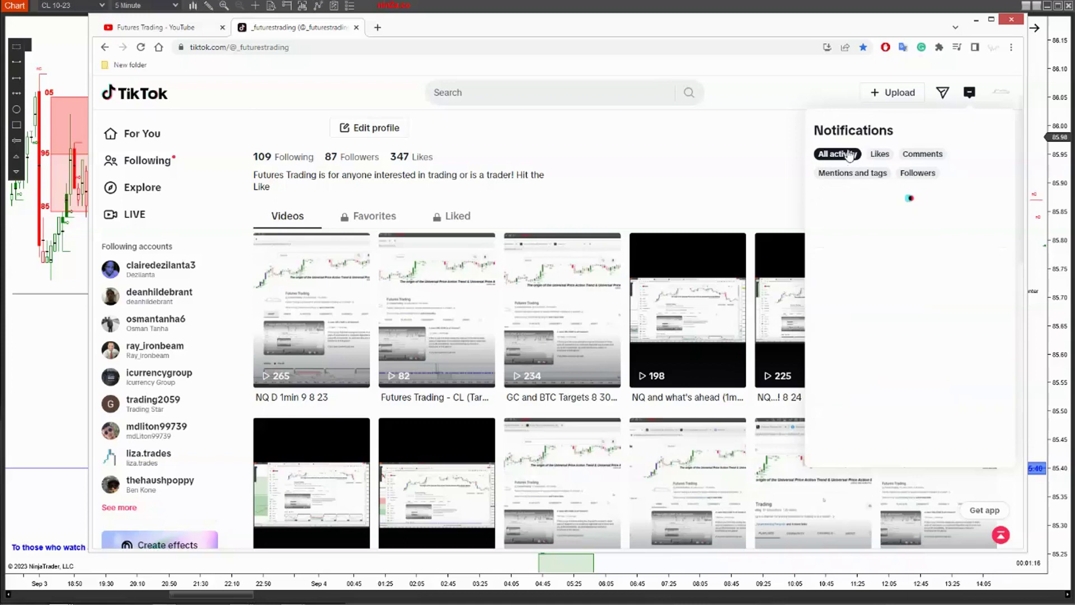
{"action": "left_click", "coordinate": [867, 272]}
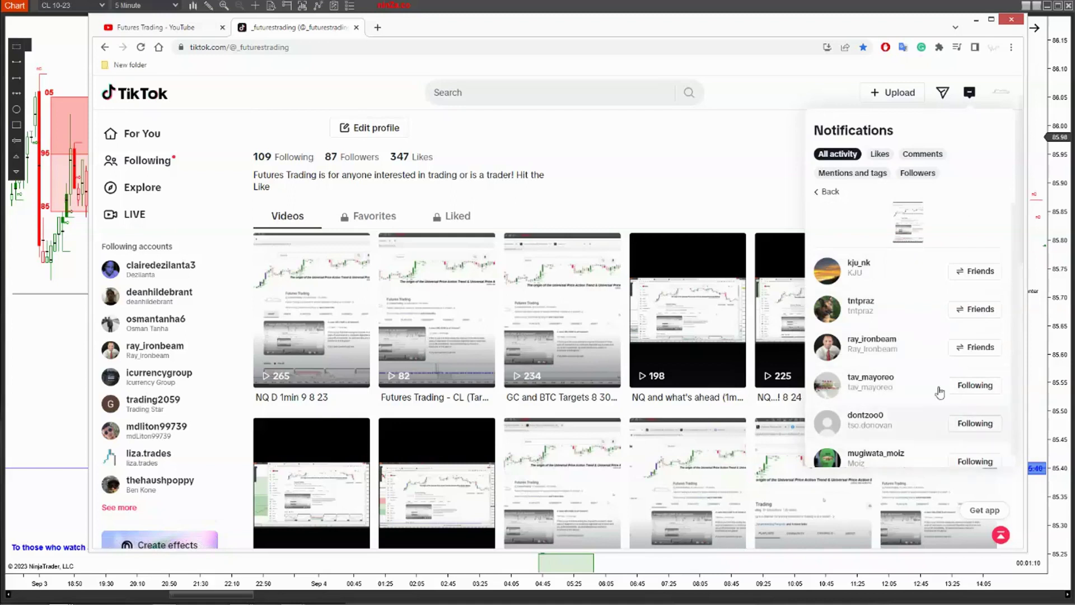
{"action": "left_click", "coordinate": [844, 157]}
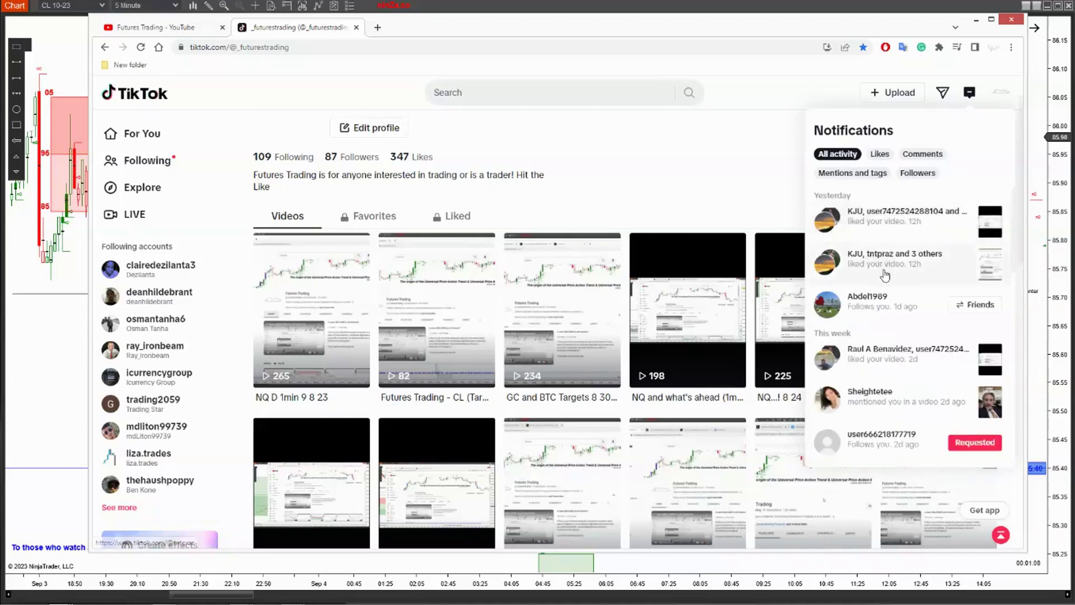
- Close the TikTok notifications panel and return to the Futures Trading YouTube channel
{"action": "scroll", "coordinate": [885, 280], "scroll_direction": "down", "scroll_amount": 1}
{"action": "scroll", "coordinate": [871, 228], "scroll_direction": "up", "scroll_amount": 1}
{"action": "left_click", "coordinate": [688, 122]}
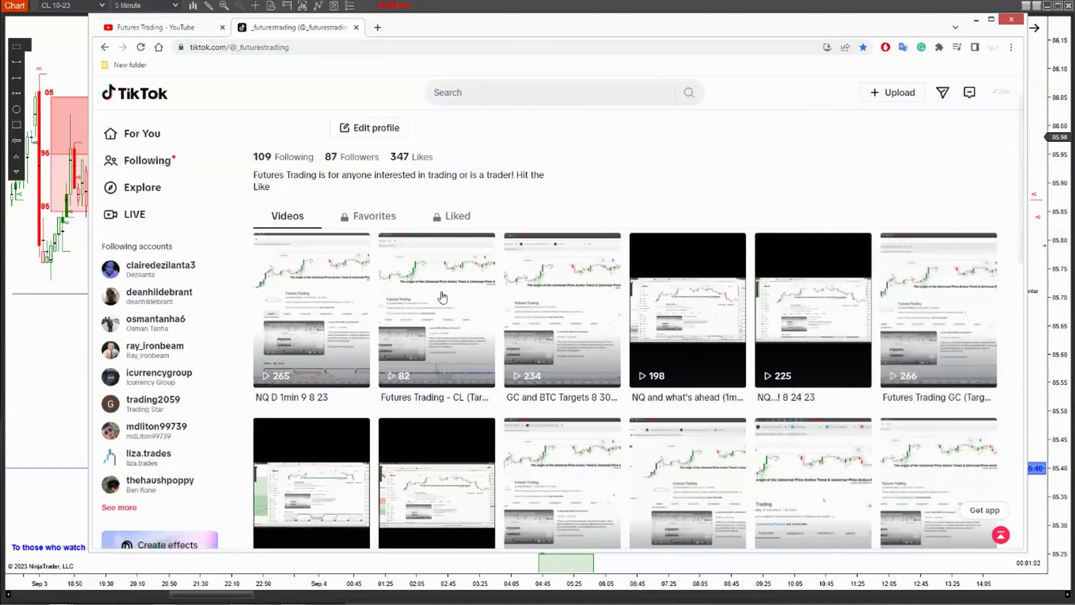
{"action": "left_click", "coordinate": [194, 28]}
- Scroll down the channel Home page to the Trading Guide playlist row
{"action": "scroll", "coordinate": [566, 338], "scroll_direction": "down", "scroll_amount": 5}
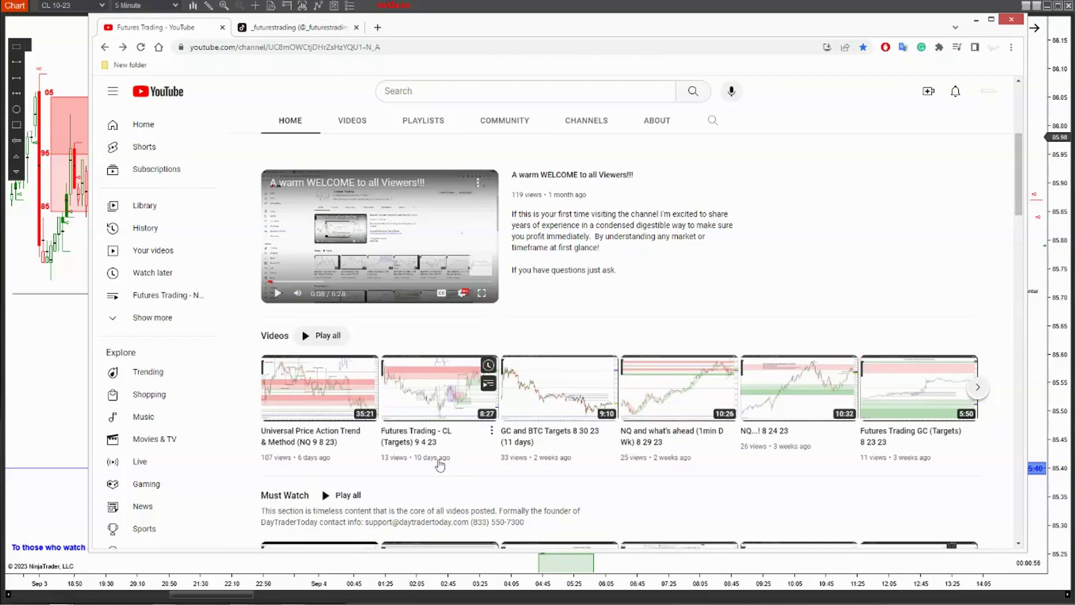
{"action": "scroll", "coordinate": [812, 233], "scroll_direction": "down", "scroll_amount": 5}
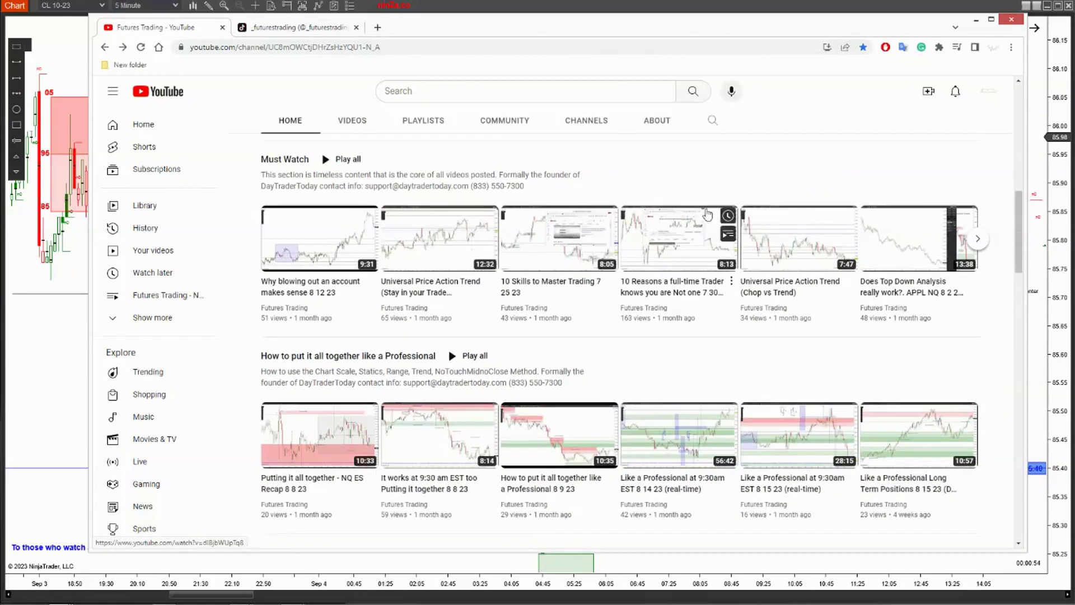
{"action": "scroll", "coordinate": [557, 218], "scroll_direction": "up", "scroll_amount": 1}
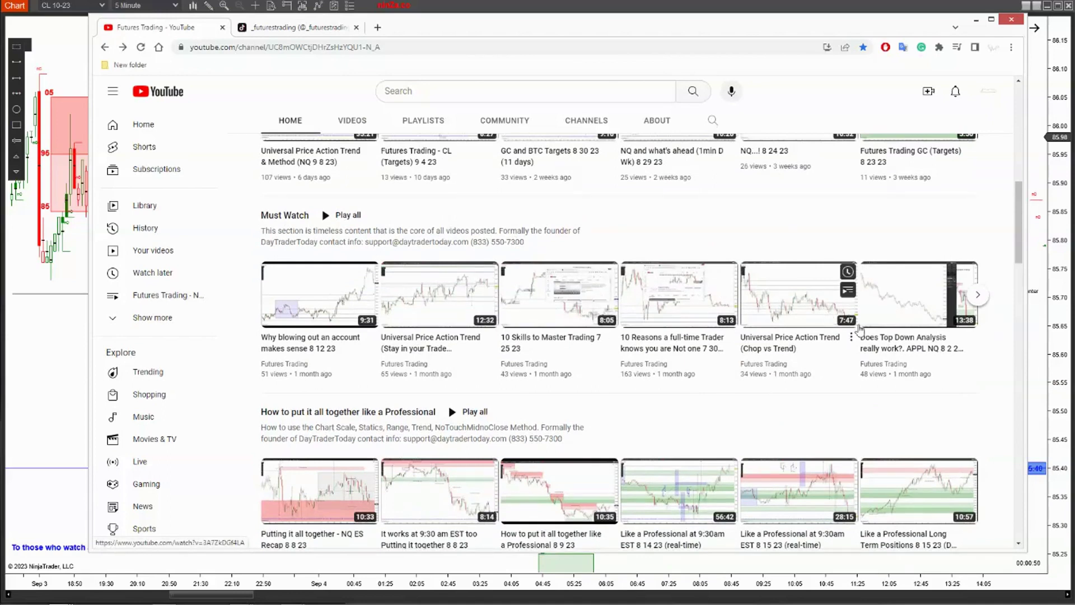
{"action": "scroll", "coordinate": [694, 298], "scroll_direction": "down", "scroll_amount": 2}
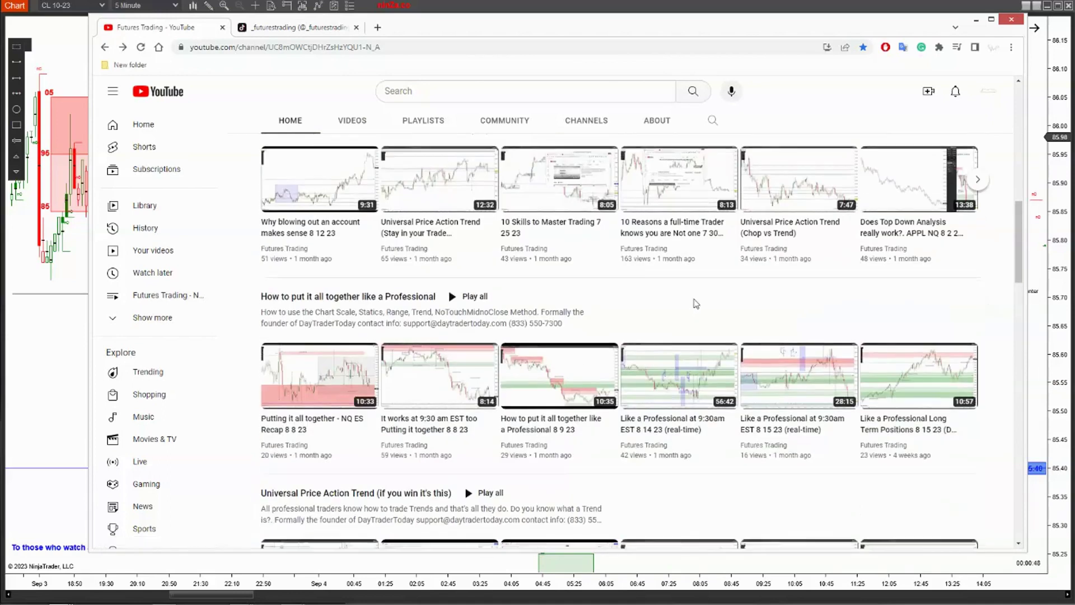
{"action": "scroll", "coordinate": [728, 302], "scroll_direction": "down", "scroll_amount": 1}
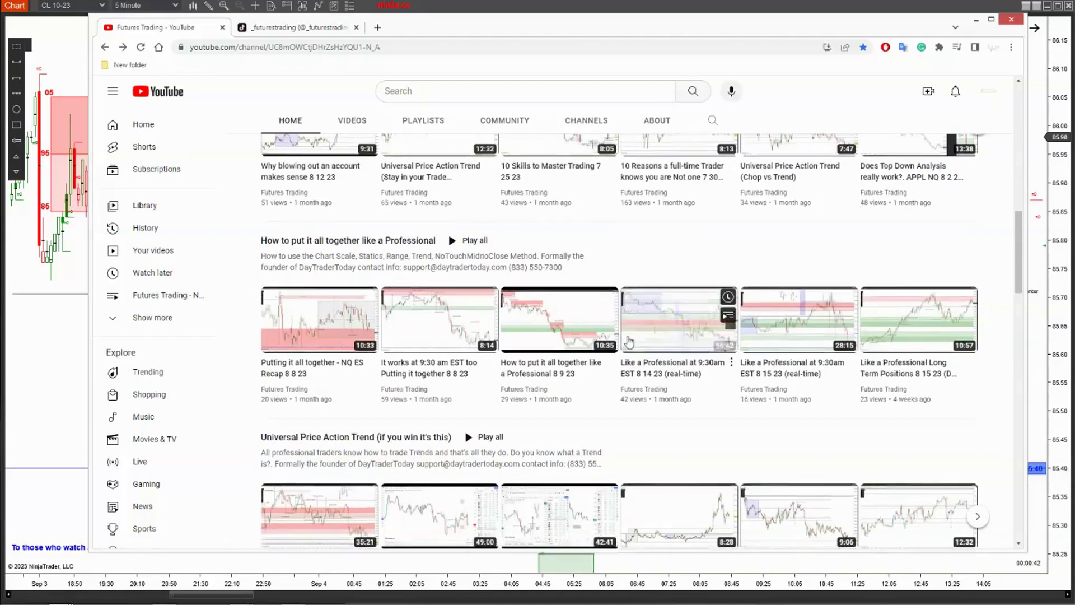
{"action": "scroll", "coordinate": [641, 305], "scroll_direction": "down", "scroll_amount": 2}
{"action": "scroll", "coordinate": [640, 304], "scroll_direction": "down", "scroll_amount": 2}
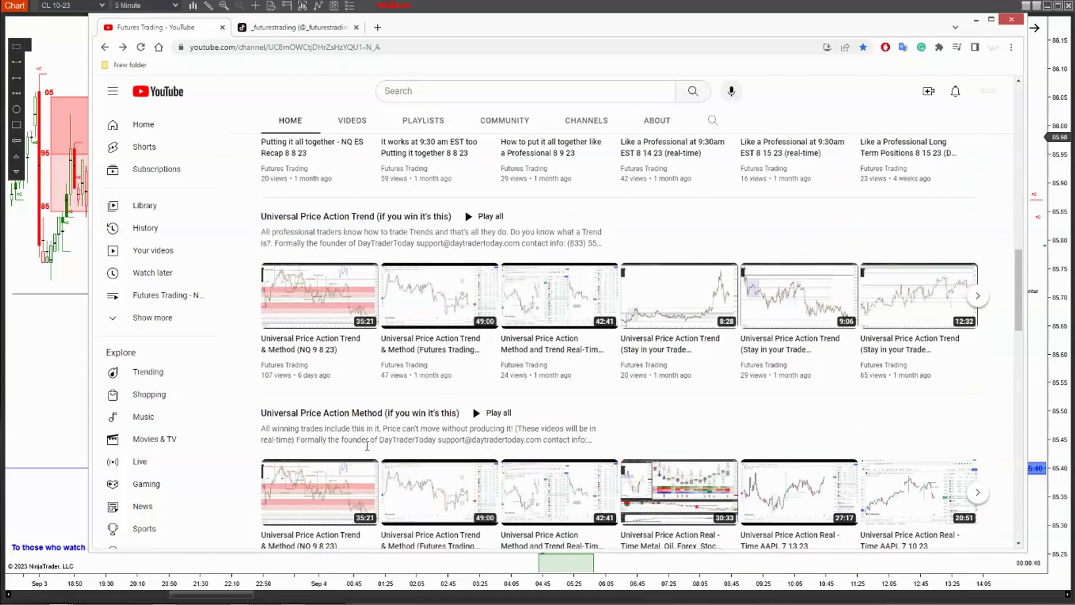
{"action": "scroll", "coordinate": [678, 382], "scroll_direction": "down", "scroll_amount": 1}
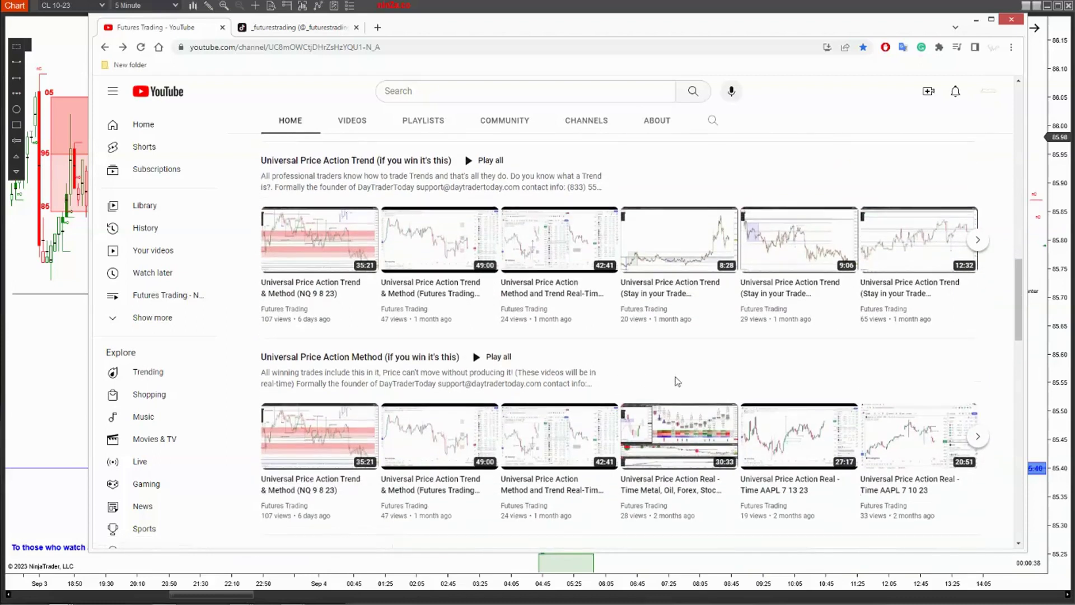
{"action": "scroll", "coordinate": [761, 375], "scroll_direction": "down", "scroll_amount": 4}
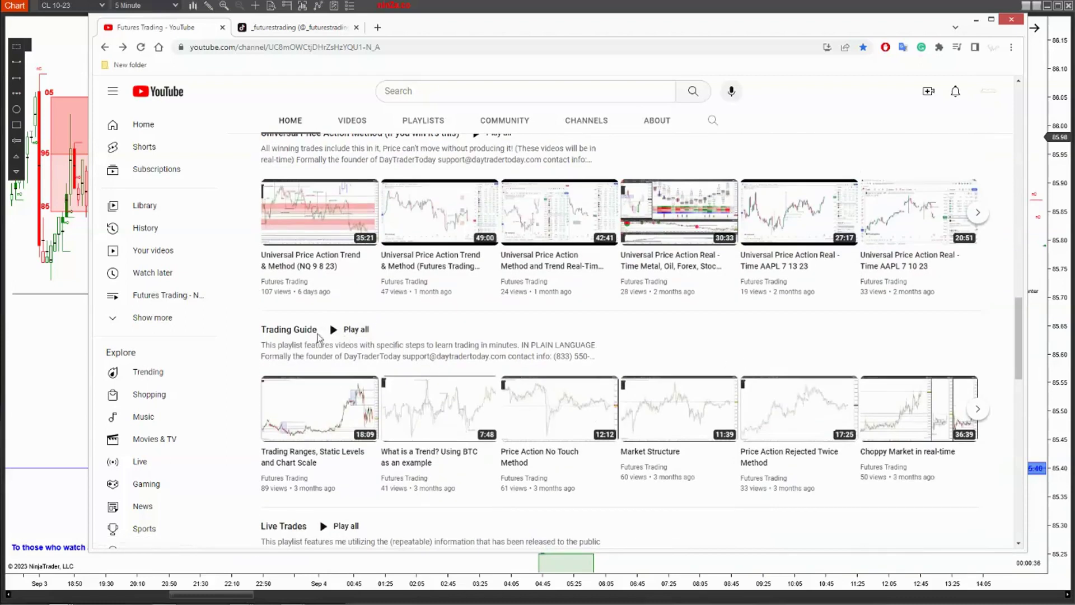
- Page the Trading Guide row forward and back, then scroll to Live Trades
{"action": "left_click", "coordinate": [976, 412]}
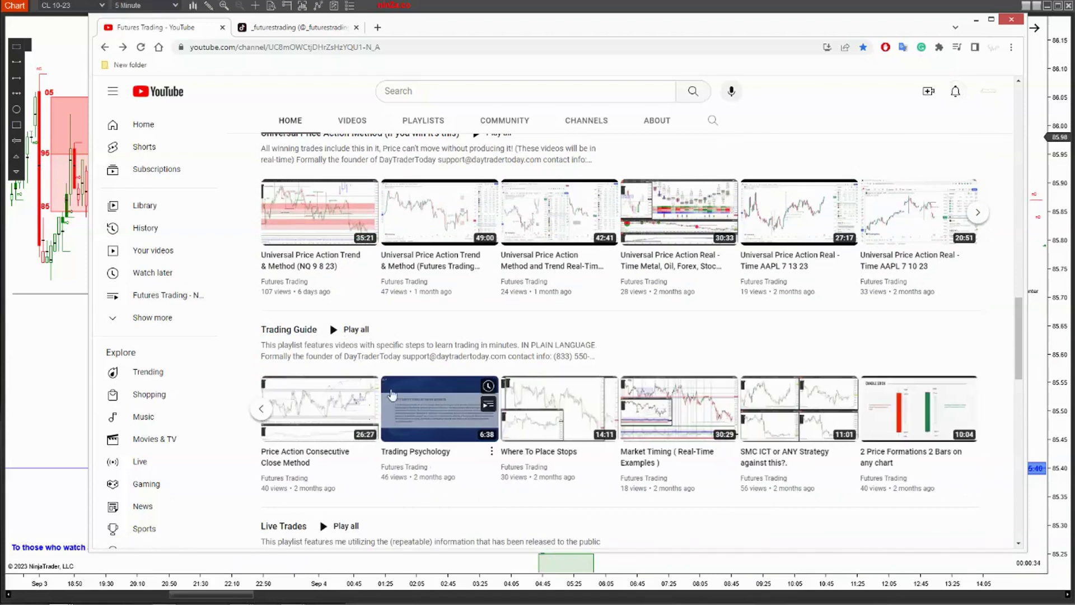
{"action": "left_click", "coordinate": [259, 405]}
{"action": "scroll", "coordinate": [489, 354], "scroll_direction": "down", "scroll_amount": 4}
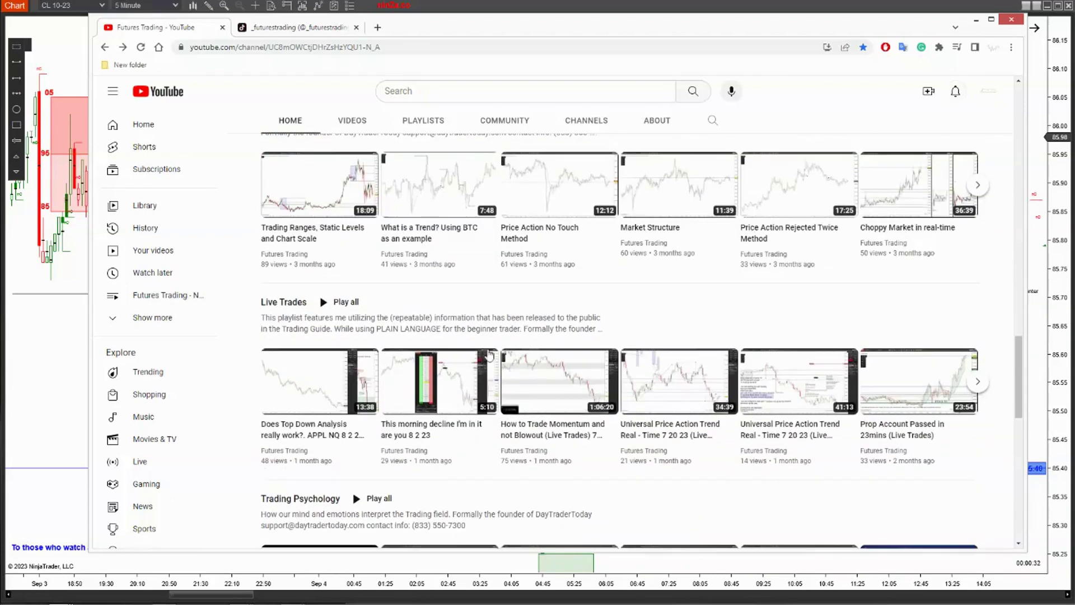
{"action": "scroll", "coordinate": [346, 257], "scroll_direction": "up", "scroll_amount": 1}
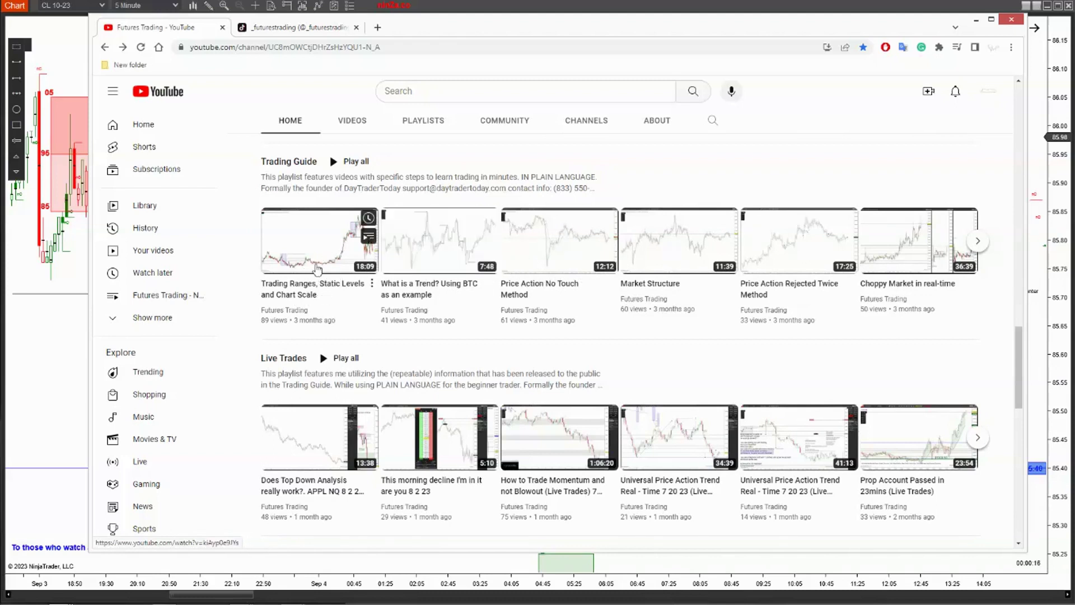
- Scroll down to Community and Created playlists, then drag the browser aside to reveal the CL chart
{"action": "scroll", "coordinate": [645, 349], "scroll_direction": "down", "scroll_amount": 1}
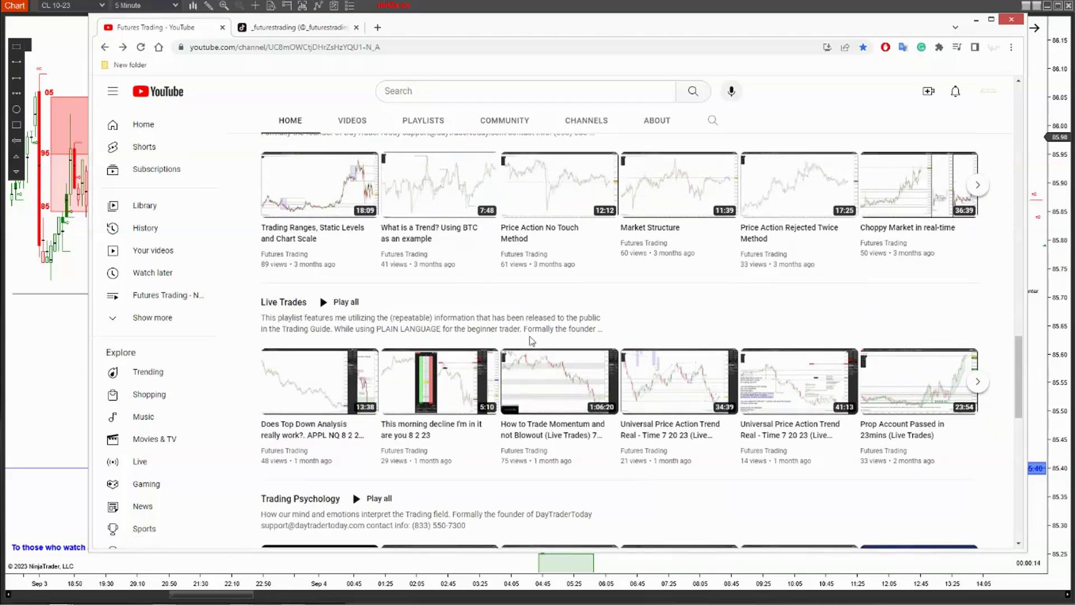
{"action": "scroll", "coordinate": [581, 311], "scroll_direction": "down", "scroll_amount": 2}
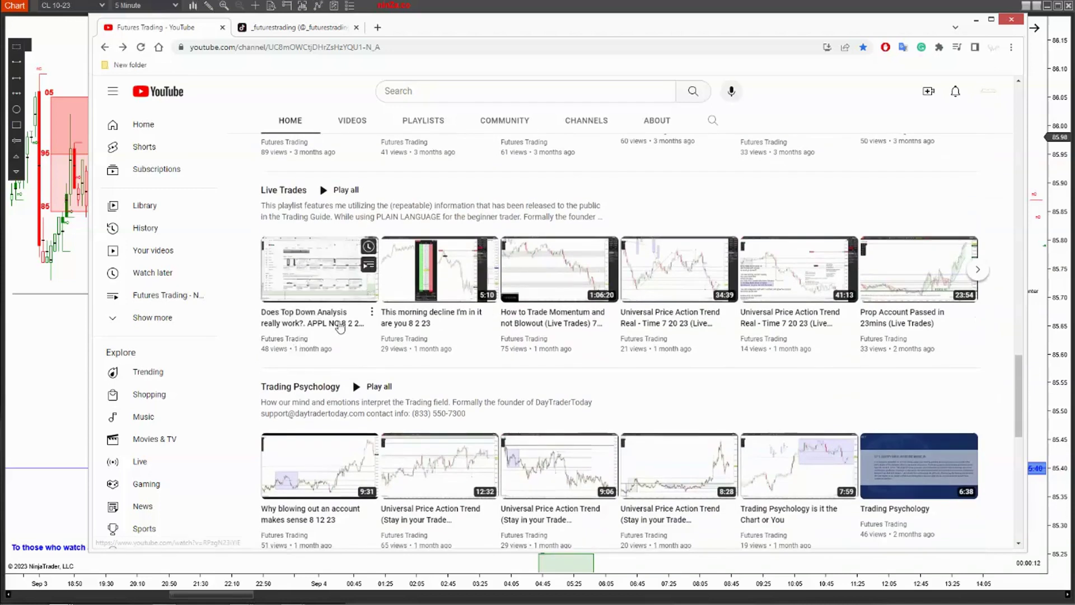
{"action": "scroll", "coordinate": [325, 313], "scroll_direction": "down", "scroll_amount": 3}
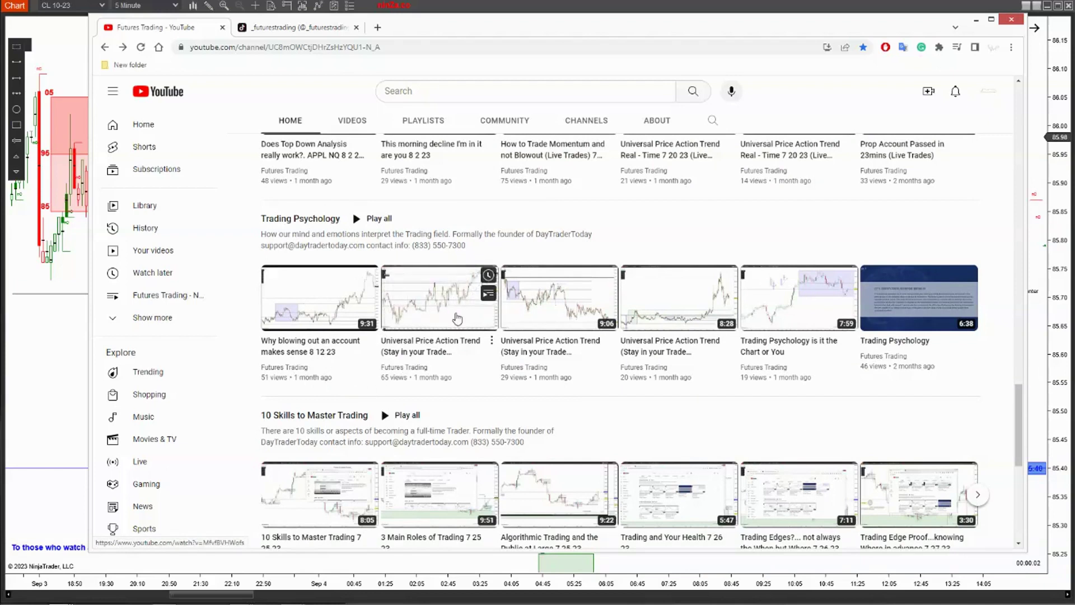
{"action": "scroll", "coordinate": [486, 330], "scroll_direction": "down", "scroll_amount": 1}
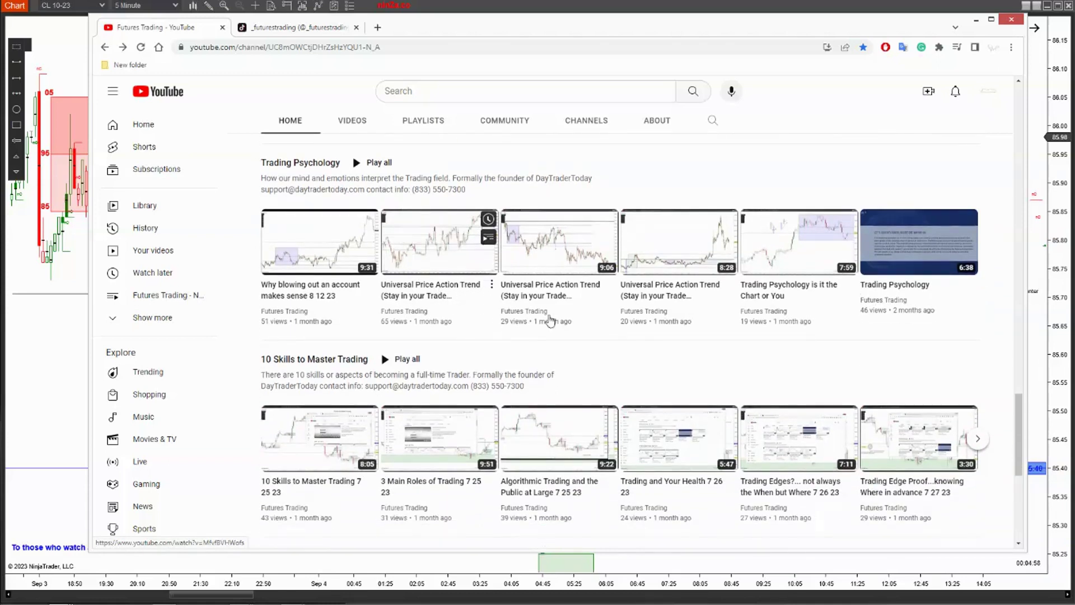
{"action": "scroll", "coordinate": [616, 320], "scroll_direction": "down", "scroll_amount": 2}
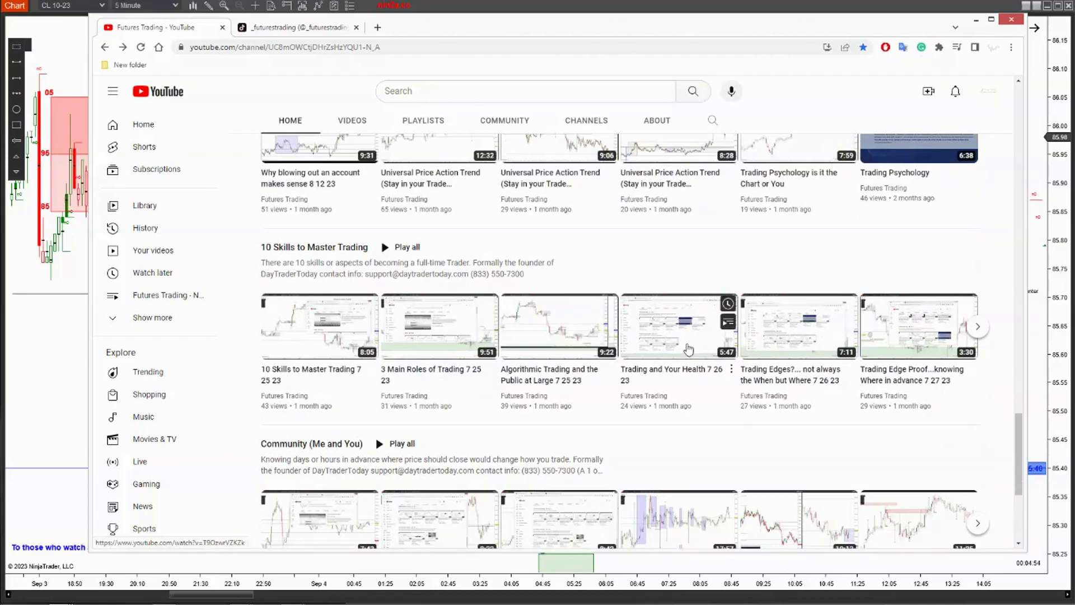
{"action": "scroll", "coordinate": [689, 349], "scroll_direction": "down", "scroll_amount": 3}
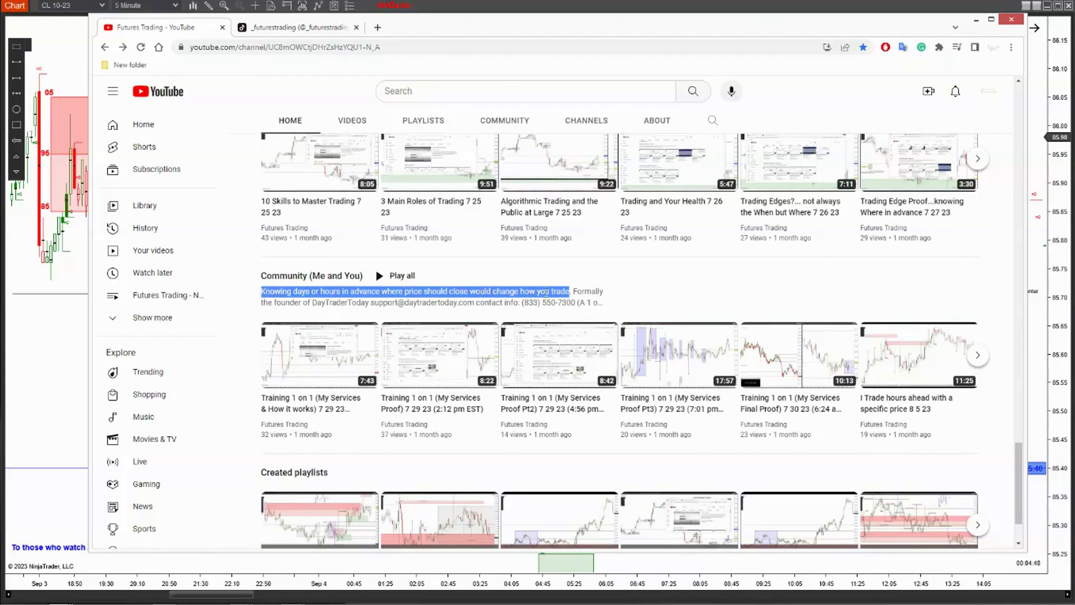
{"action": "scroll", "coordinate": [861, 306], "scroll_direction": "up", "scroll_amount": 10}
{"action": "left_click_drag", "start_coordinate": [892, 26], "coordinate": [0, 26]}
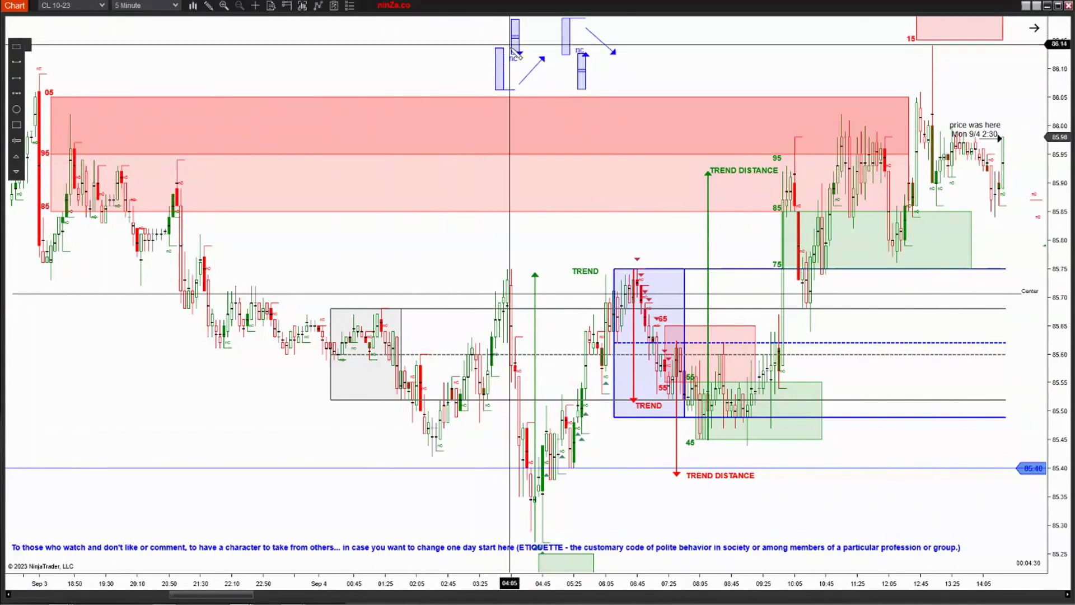
{"action": "mouse_move", "coordinate": [473, 47]}
{"action": "left_mouse_down"}
{"action": "mouse_move", "coordinate": [511, 40]}
{"action": "mouse_move", "coordinate": [508, 24]}
{"action": "mouse_move", "coordinate": [512, 63]}
{"action": "mouse_move", "coordinate": [497, 64]}
{"action": "mouse_move", "coordinate": [584, 80]}
{"action": "mouse_move", "coordinate": [566, 52]}
{"action": "mouse_move", "coordinate": [582, 53]}
{"action": "mouse_move", "coordinate": [570, 50]}
{"action": "mouse_move", "coordinate": [631, 84]}
{"action": "mouse_move", "coordinate": [590, 49]}
{"action": "mouse_move", "coordinate": [519, 55]}
{"action": "mouse_move", "coordinate": [540, 46]}
{"action": "mouse_move", "coordinate": [475, 62]}
{"action": "left_mouse_up"}
{"action": "key", "text": "Escape"}
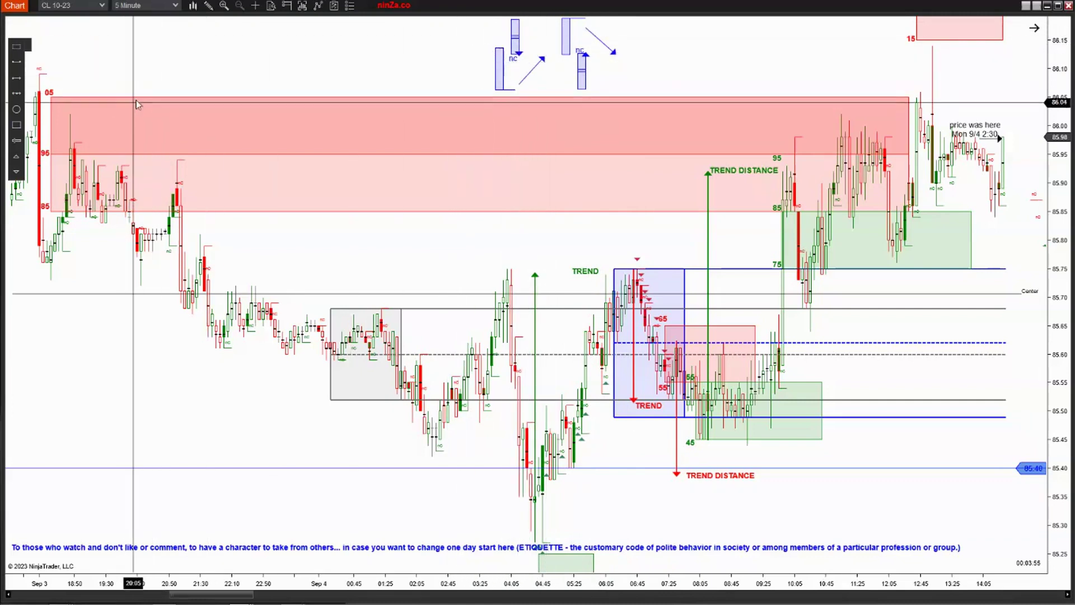